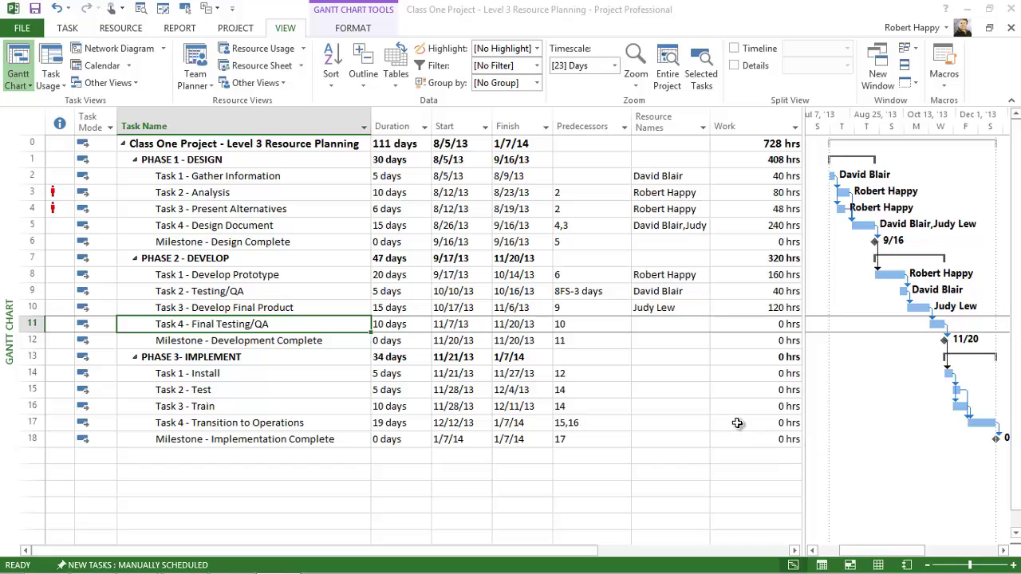
Show the Task Form details pane below the Gantt chart and shrink it so more task rows are visible
left_click(285, 28)
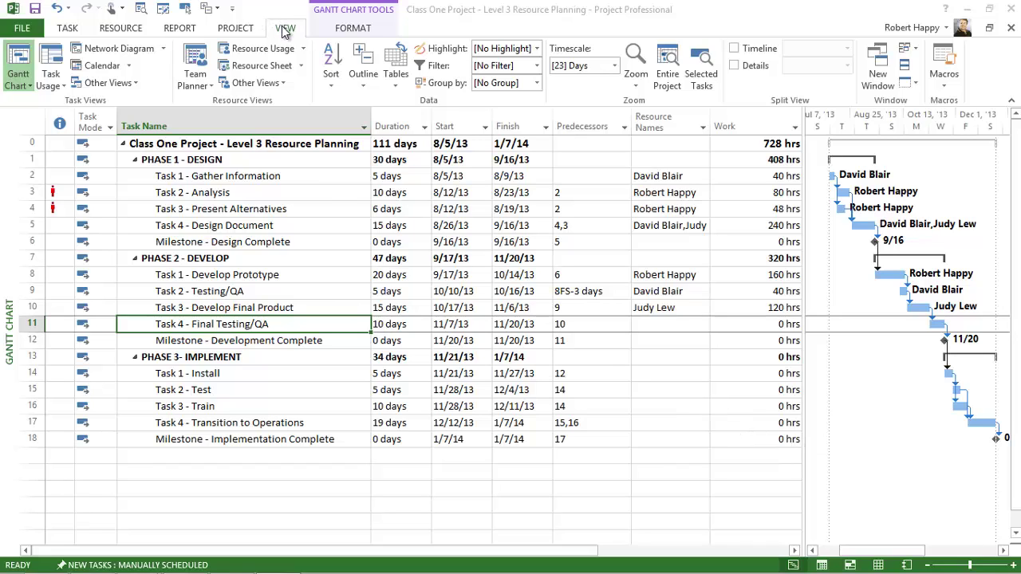
left_click(735, 65)
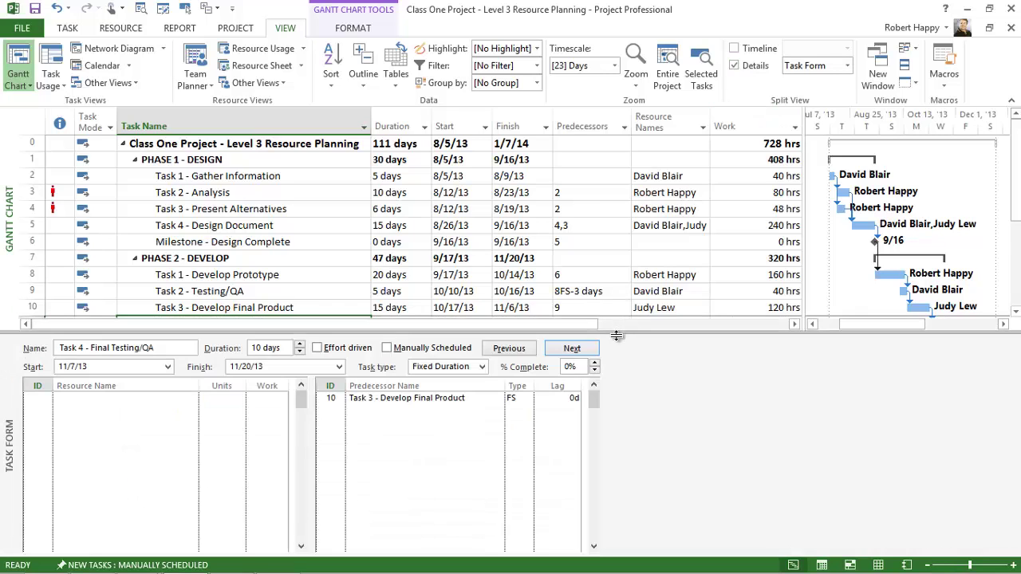
left_click_drag(616, 336, 616, 438)
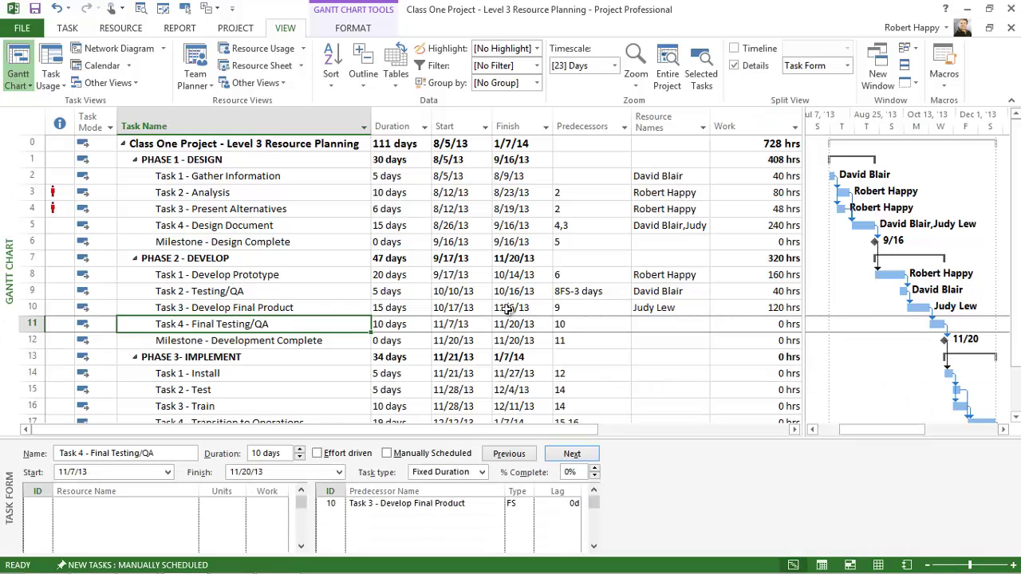
Change the task type of Task 4 - Final Testing/QA to Fixed Work
left_click(482, 473)
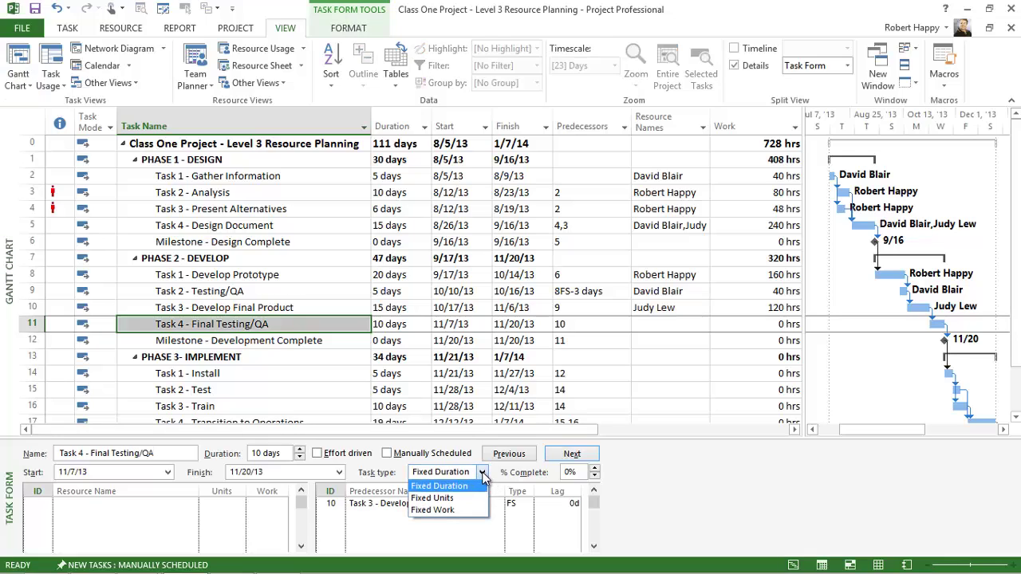
left_click(457, 510)
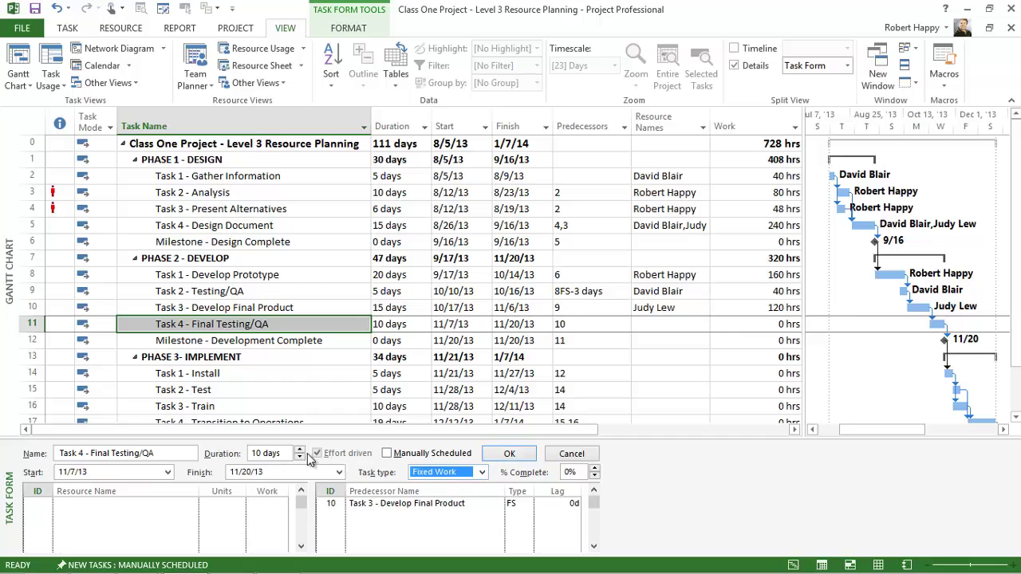
left_click(508, 454)
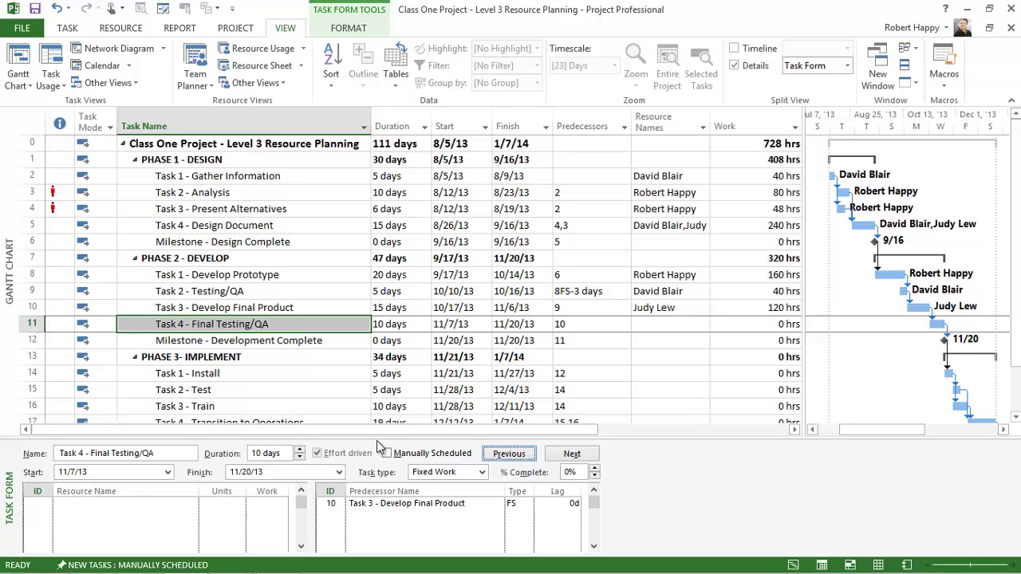
Assign the person who handles Task 2 - Testing/QA as the resource for Task 4 - Final Testing/QA
left_click(782, 325)
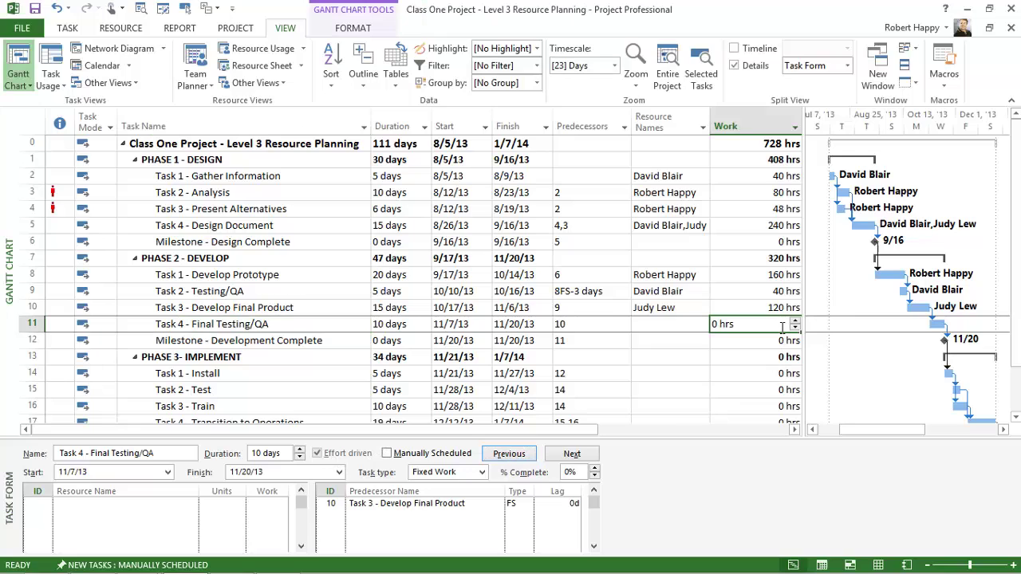
left_click(650, 327)
left_click(702, 325)
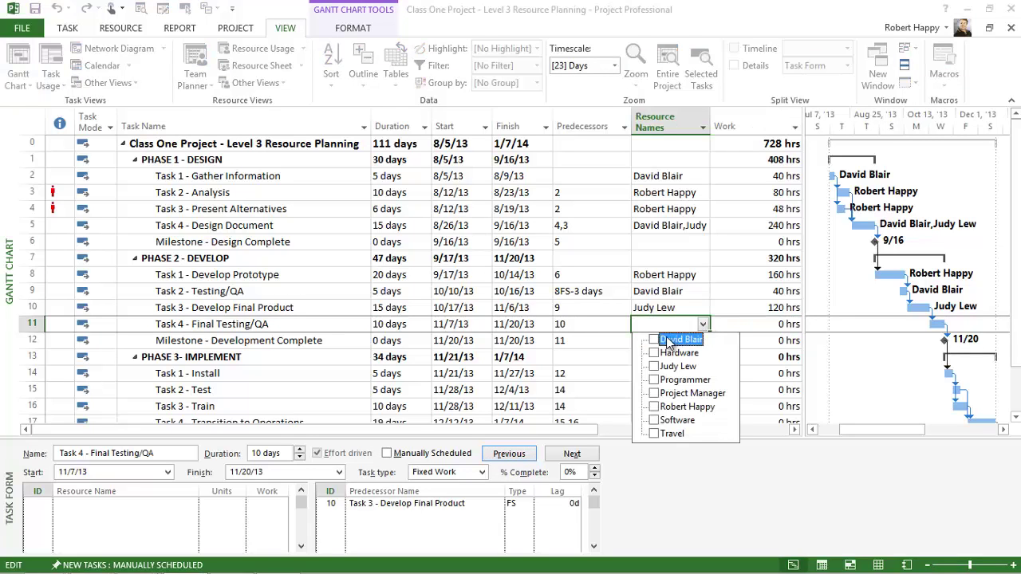
key("Return")
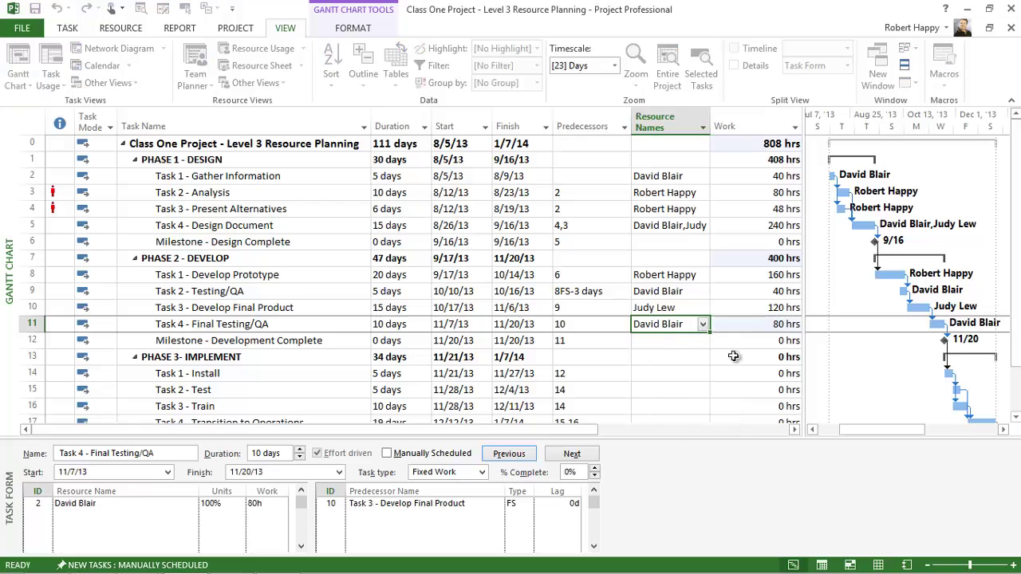
Set the assigned resource's units on Task 4 - Final Testing/QA to 50%
left_click(773, 323)
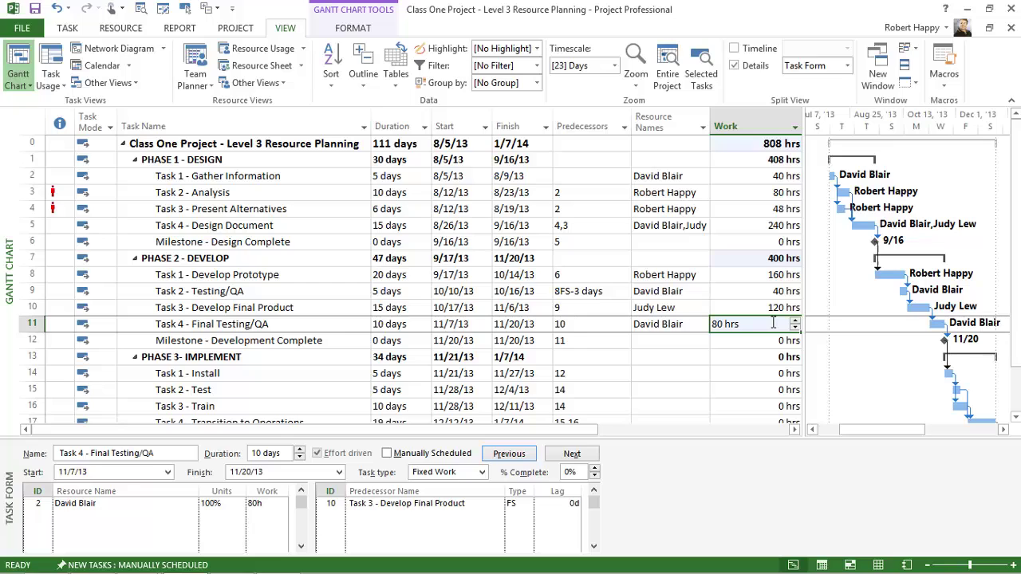
left_click(342, 323)
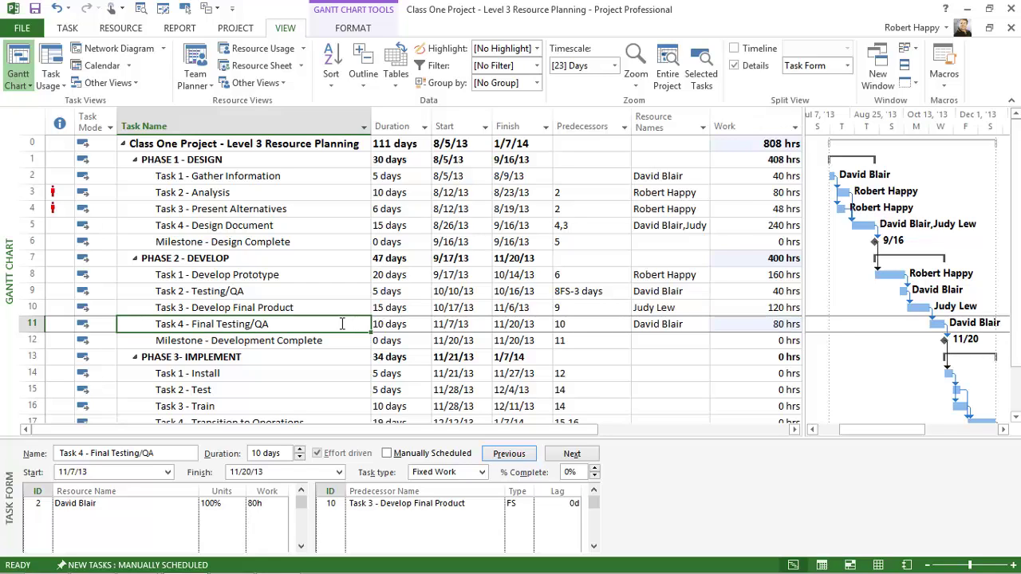
left_click(223, 505)
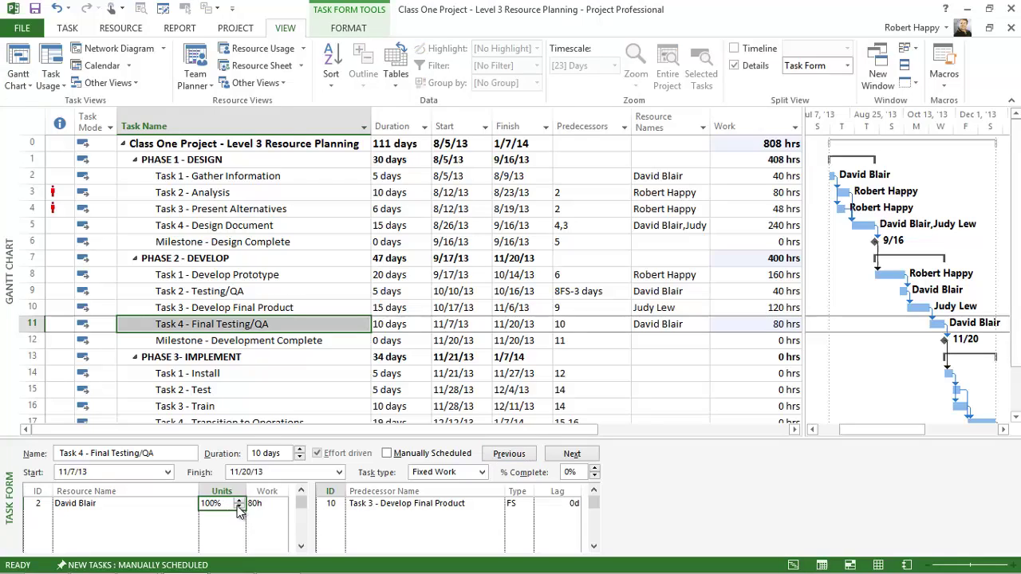
type("50")
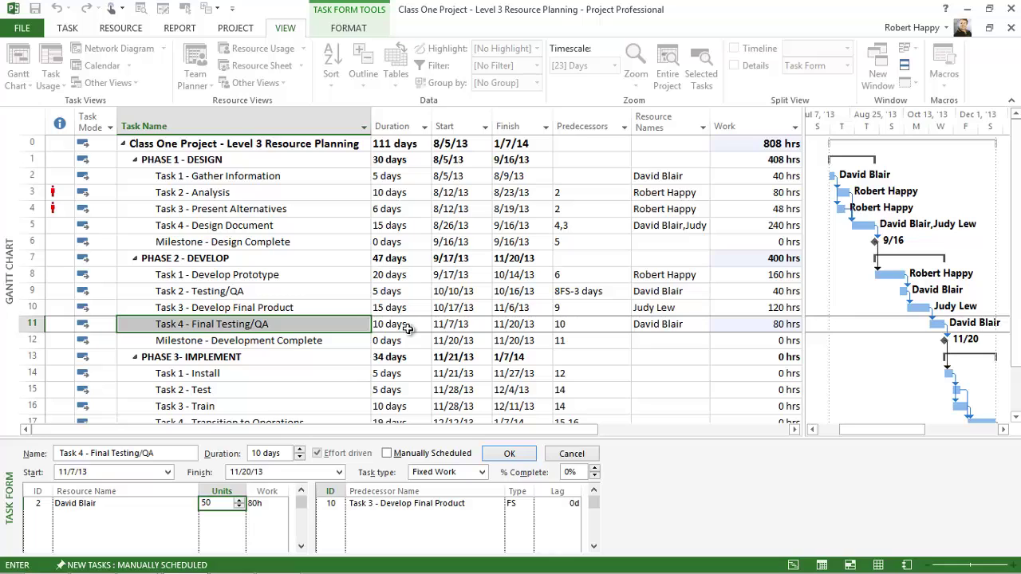
left_click(515, 455)
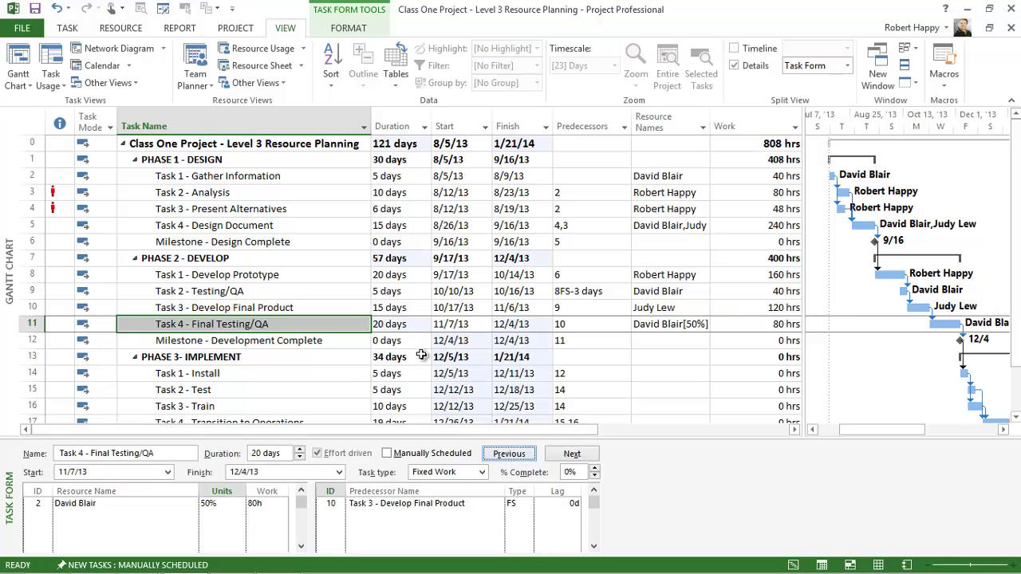
Set the assigned resource's units on Task 4 - Final Testing/QA back to 100%
left_click(403, 323)
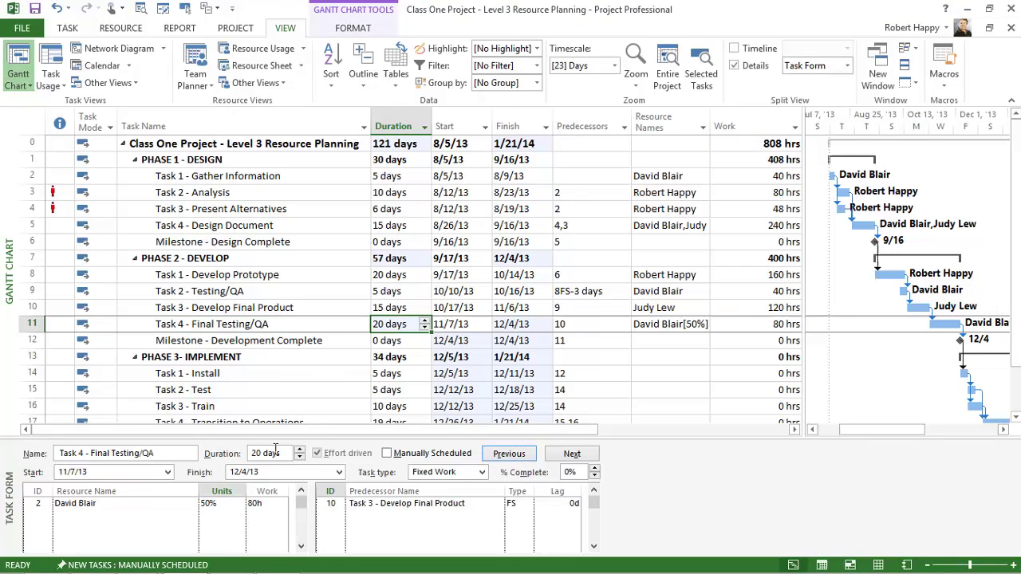
left_click(209, 501)
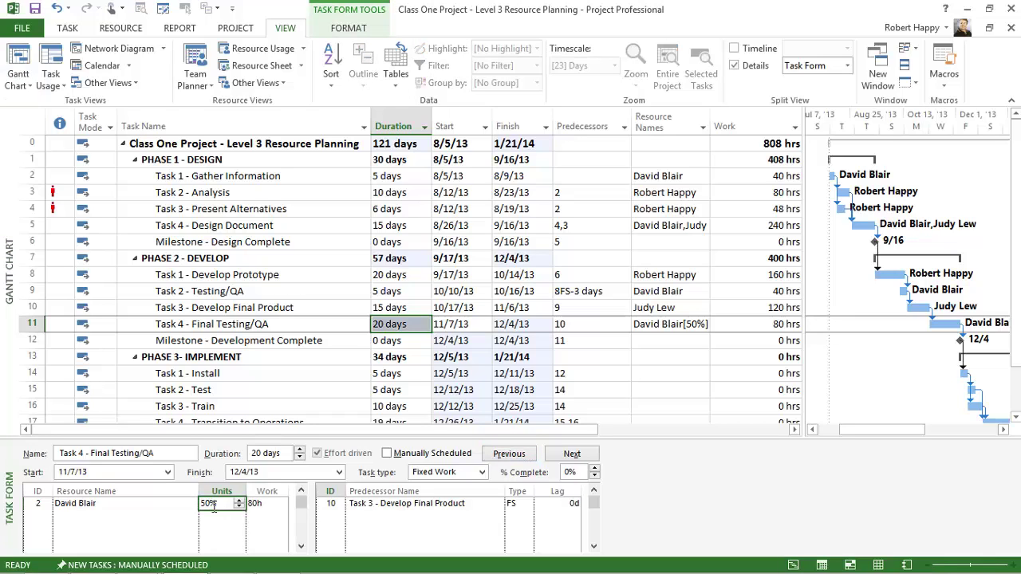
left_click(213, 505)
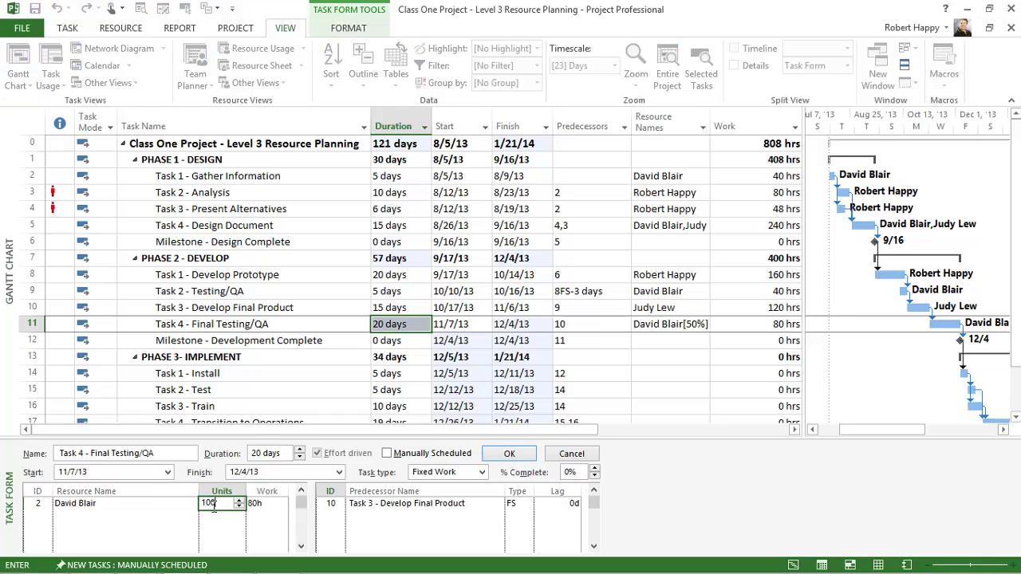
left_click(528, 459)
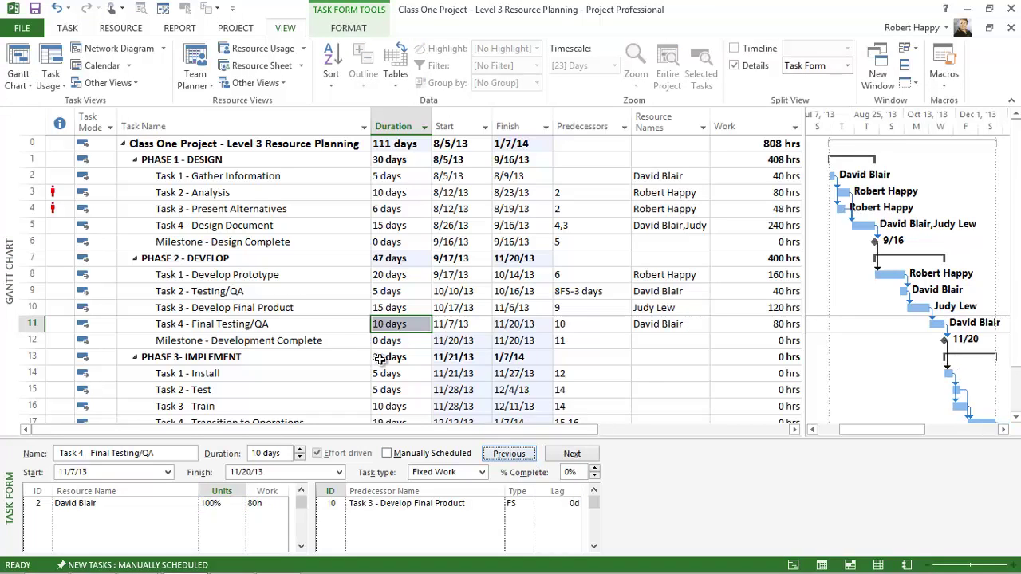
Add the person assigned to Task 3 - Develop Final Product as a second resource on Task 4 - Final Testing/QA
left_click(323, 329)
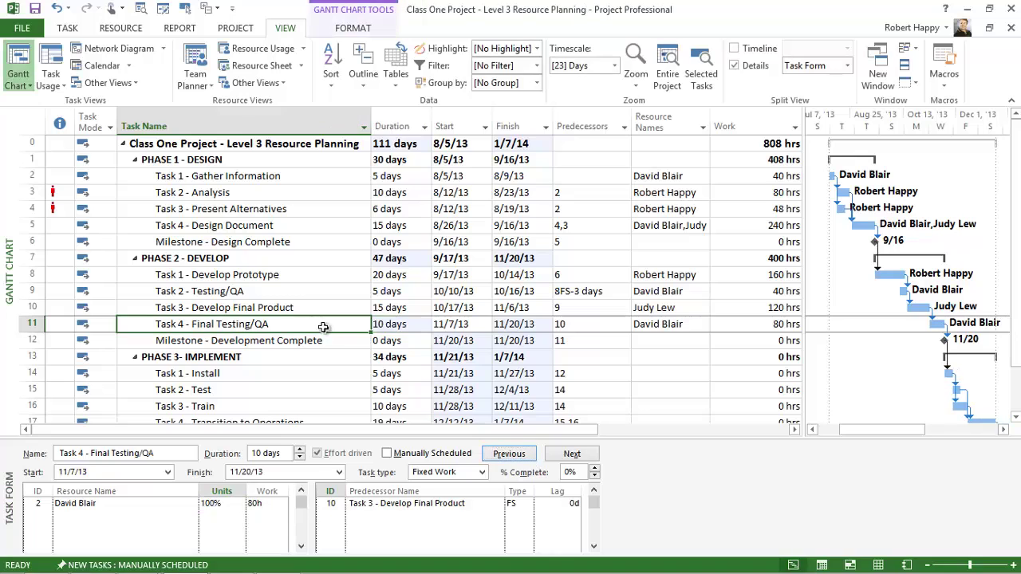
left_click(157, 506)
left_click(192, 519)
left_click(192, 518)
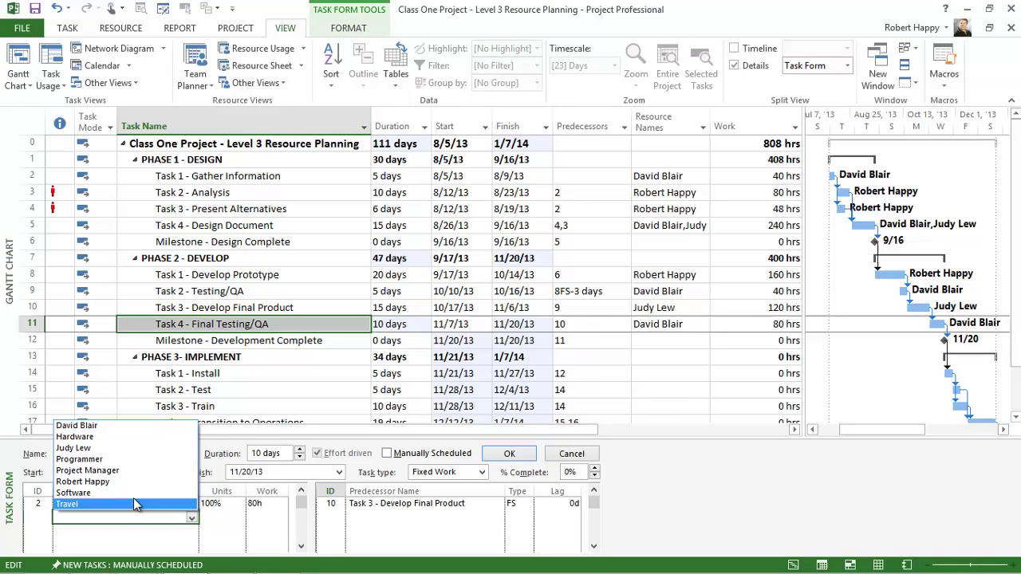
left_click(107, 448)
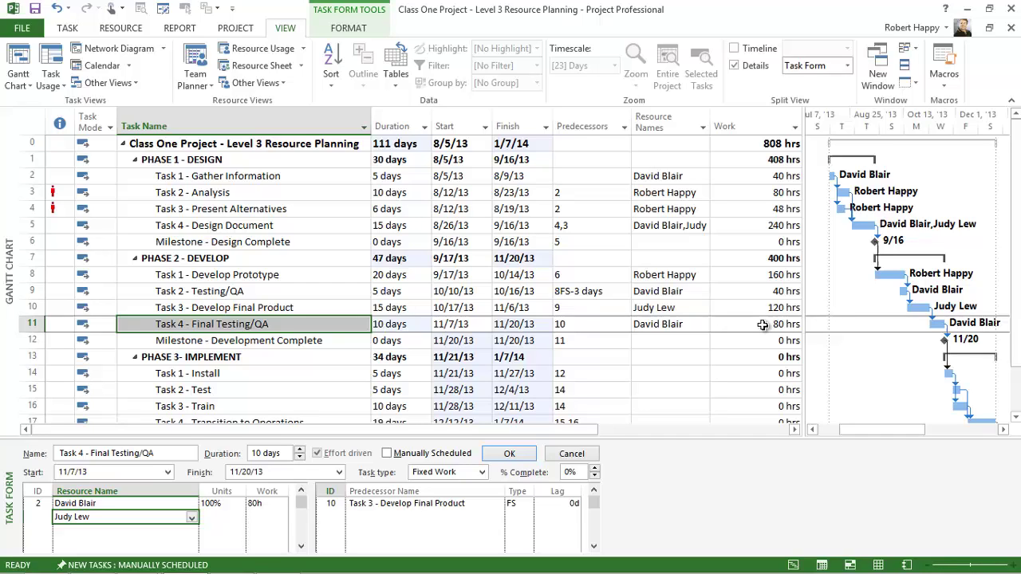
left_click(519, 453)
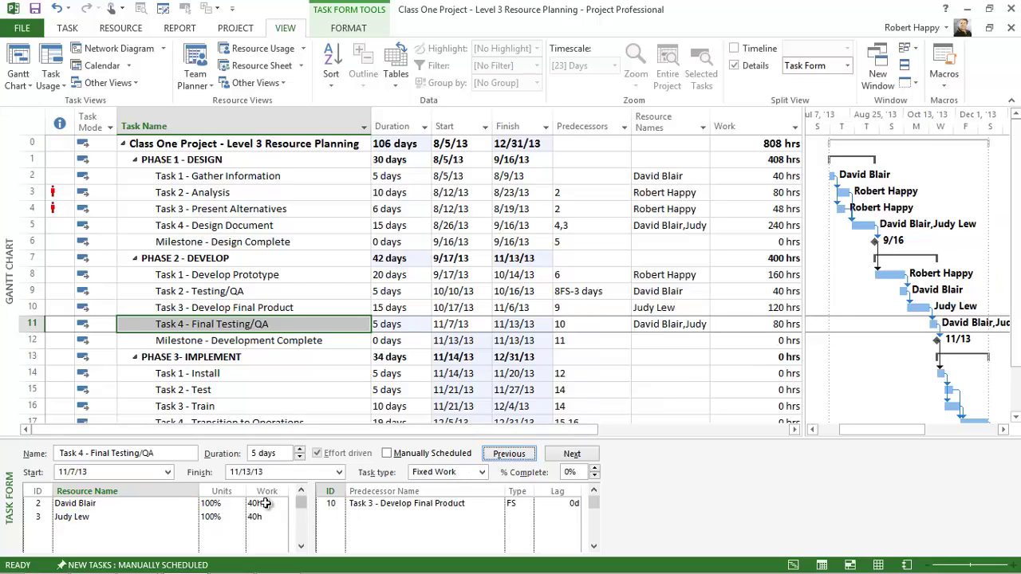
Add the person assigned to Task 1 - Develop Prototype as a third resource on Task 4 - Final Testing/QA
left_click(767, 327)
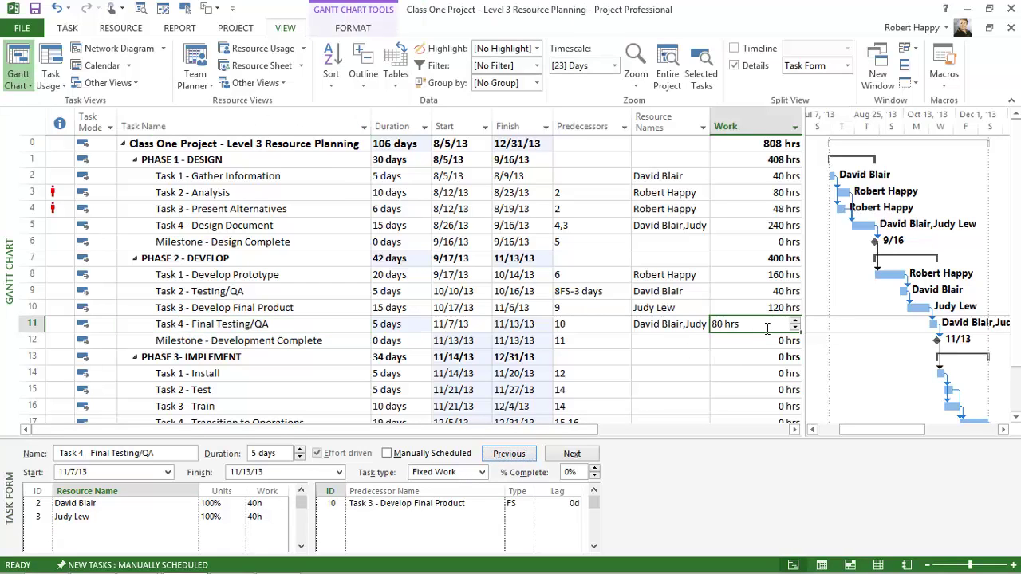
left_click(413, 325)
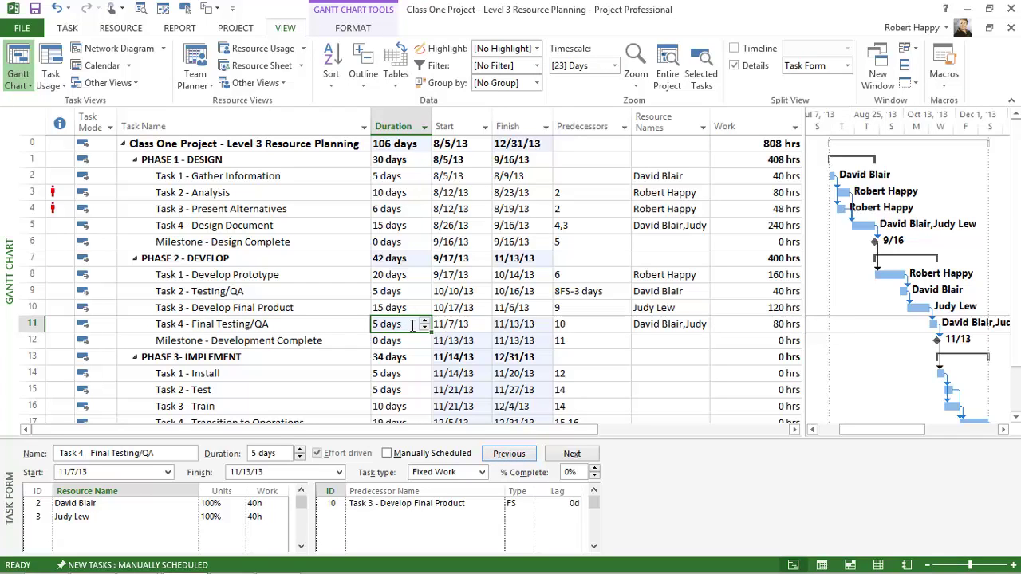
left_click(182, 528)
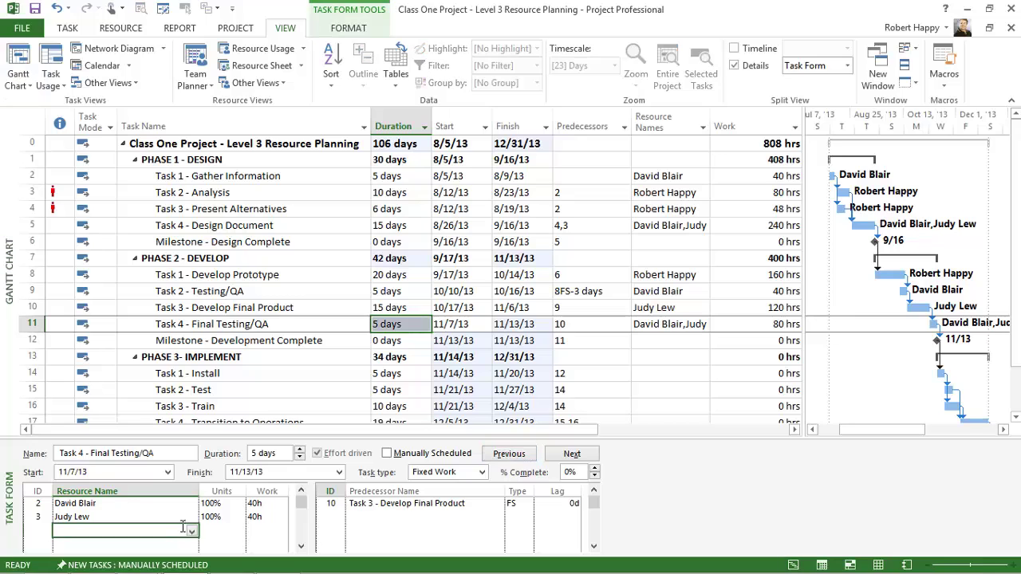
left_click(191, 531)
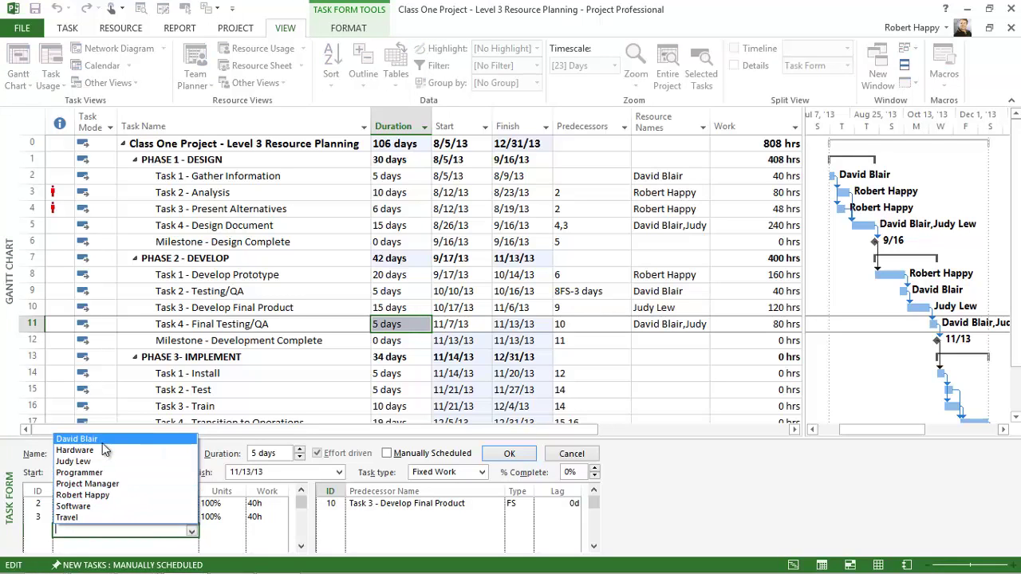
left_click(83, 494)
left_click(507, 454)
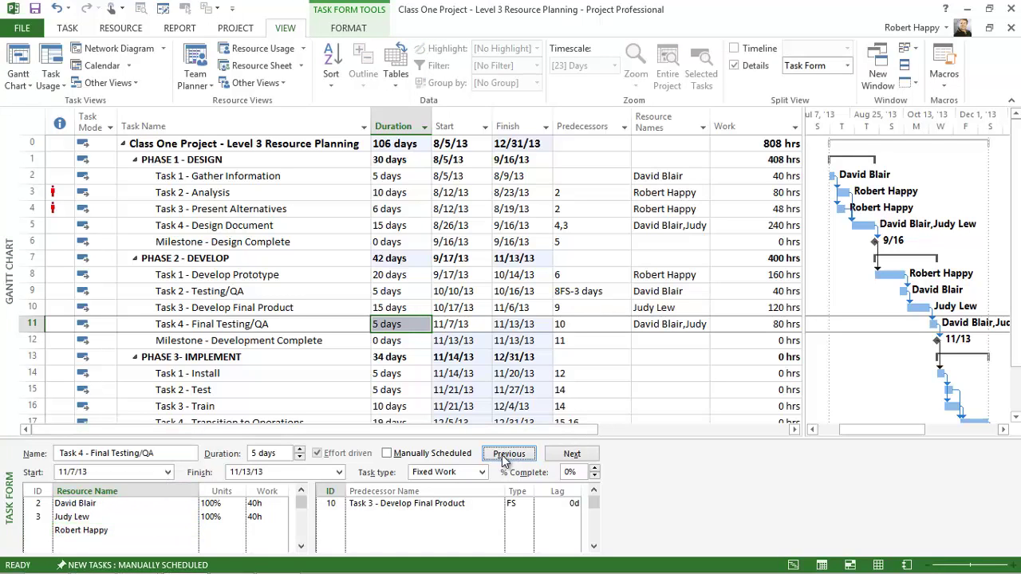
Remove the third resource from Task 4 - Final Testing/QA
left_click(414, 327)
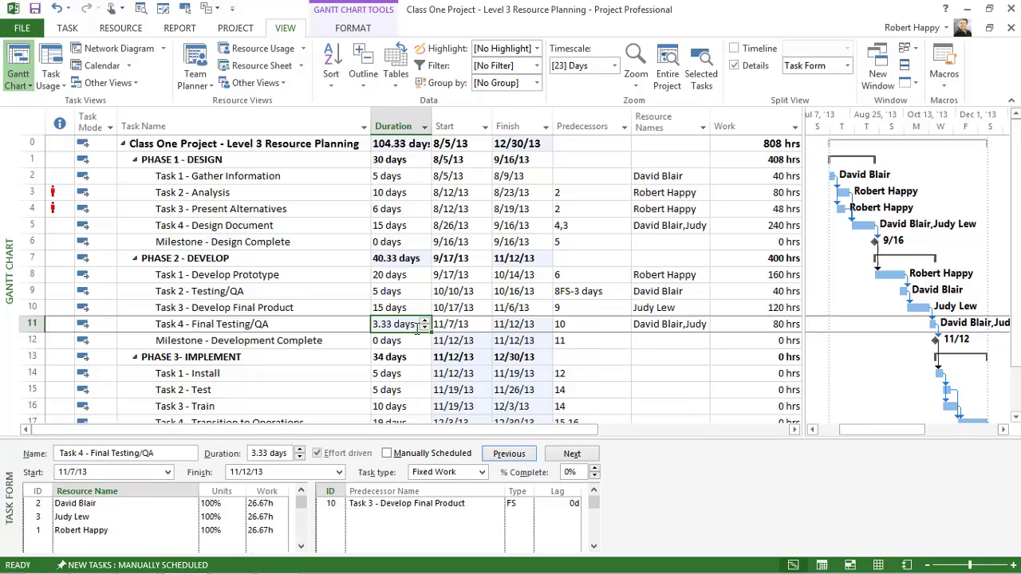
left_click(164, 530)
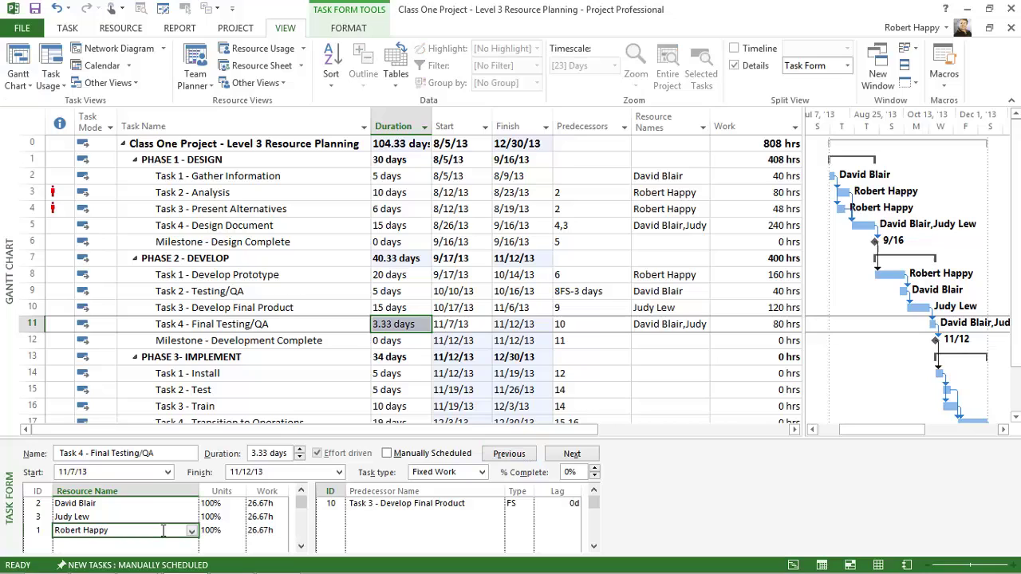
key("Delete")
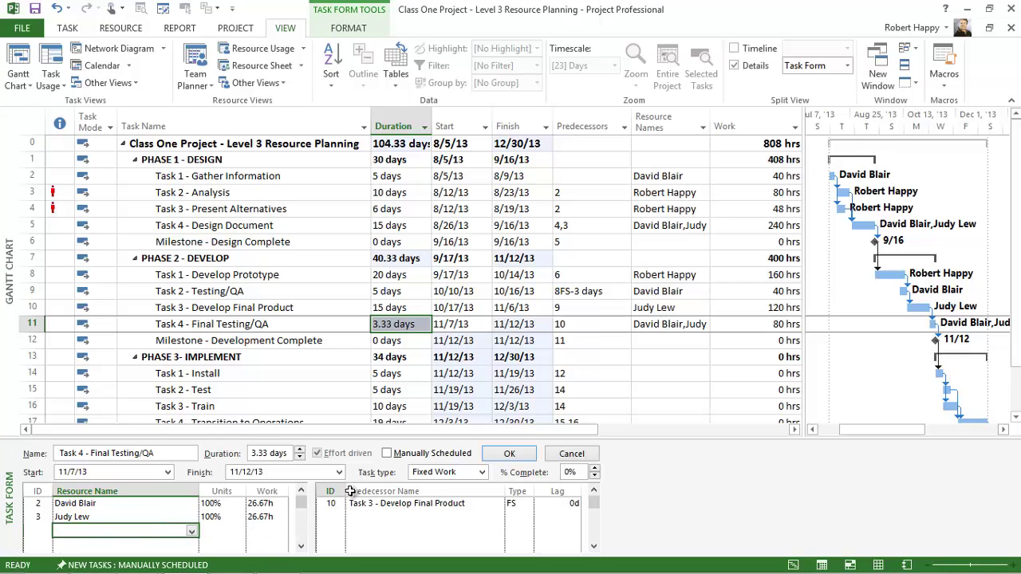
left_click(520, 454)
Remove the second resource from Task 4 - Final Testing/QA, leaving only the first person assigned
left_click(330, 329)
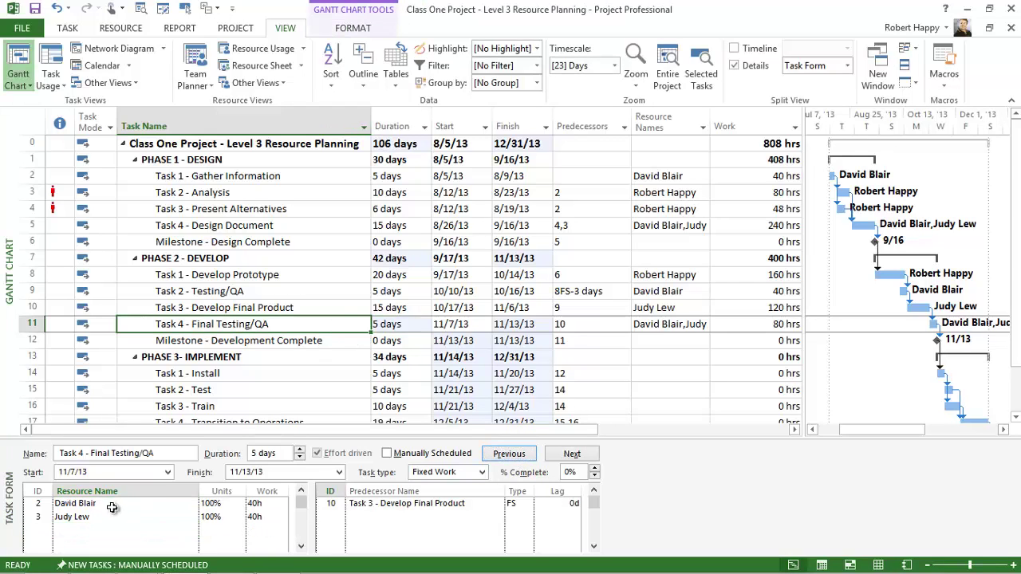
left_click(105, 516)
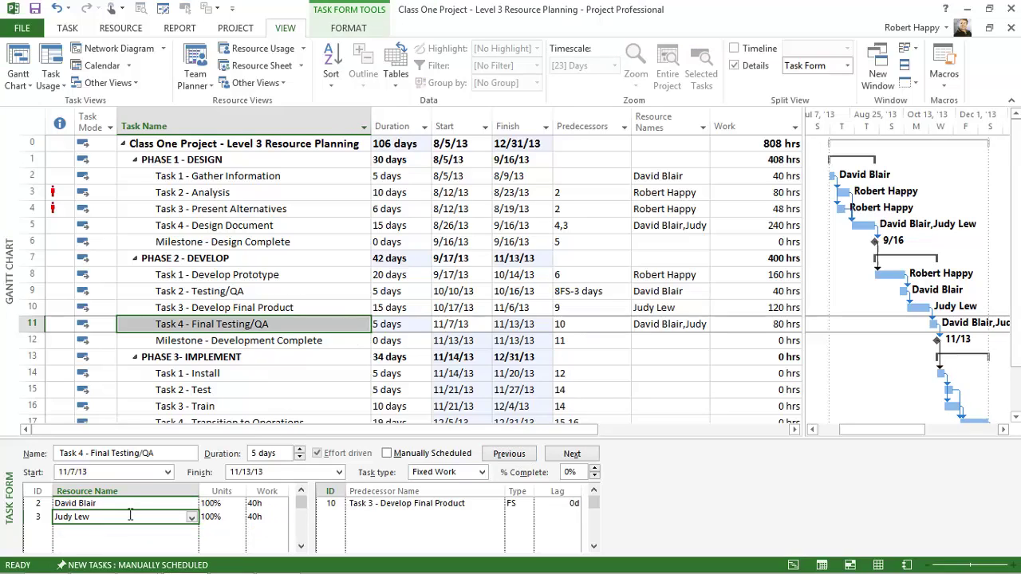
key("Delete")
left_click(518, 454)
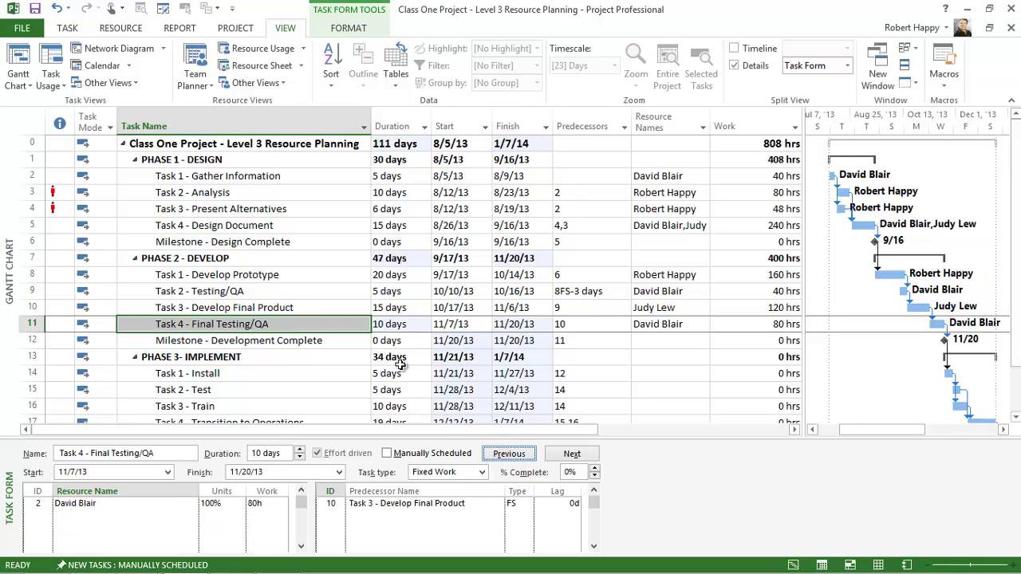
Set the task type of Task 4 - Final Testing/QA to Fixed Units
left_click(405, 324)
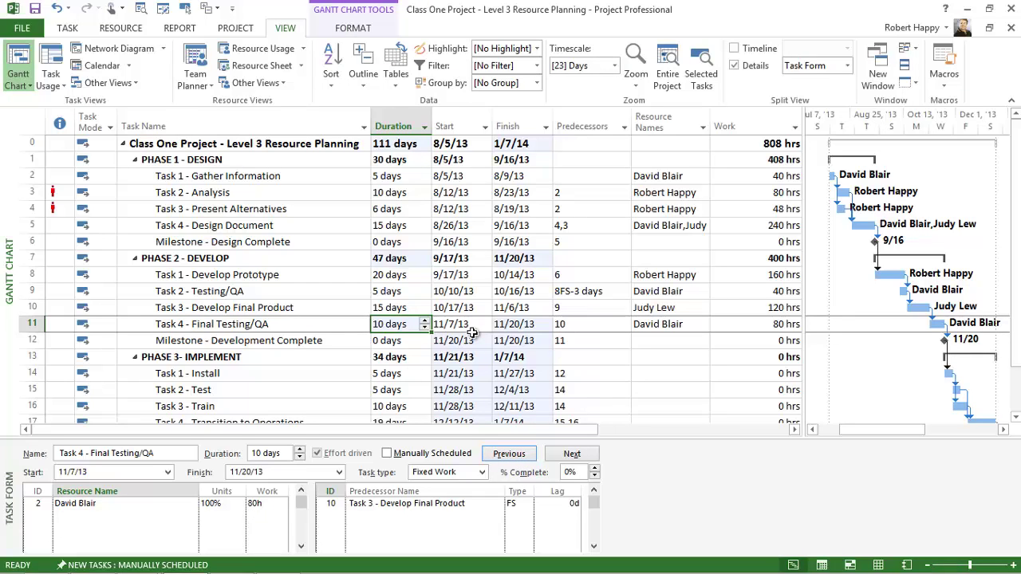
left_click(482, 473)
left_click(449, 488)
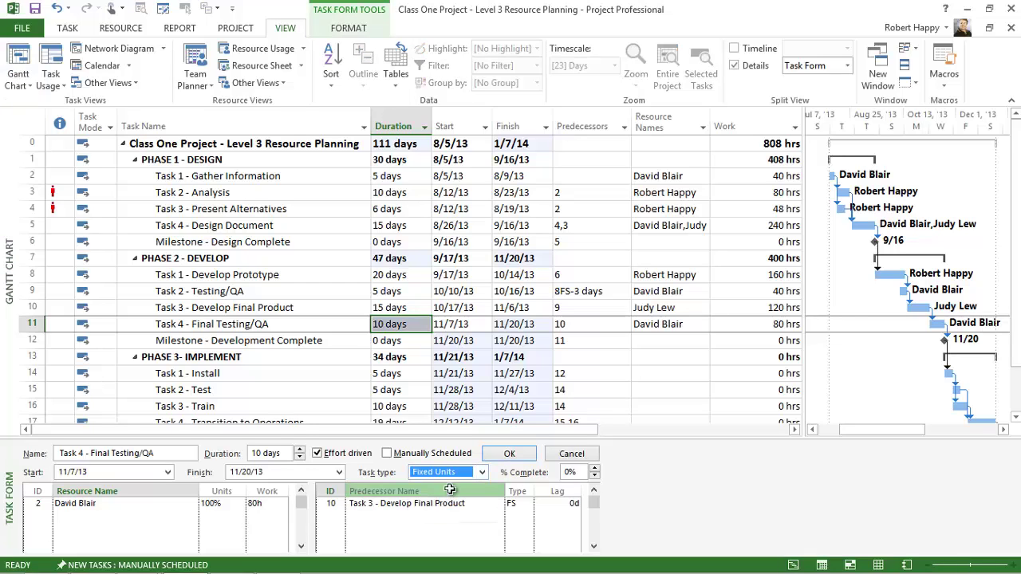
left_click(513, 453)
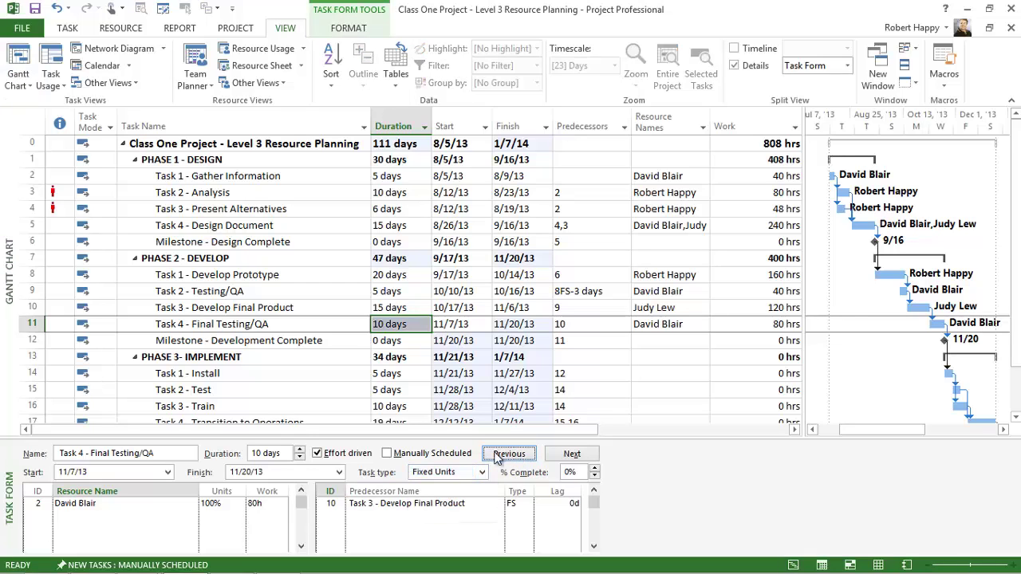
Add the person assigned to Task 3 - Develop Final Product as a second resource on Task 4 - Final Testing/QA, with Effort driven enabled
left_click(317, 453)
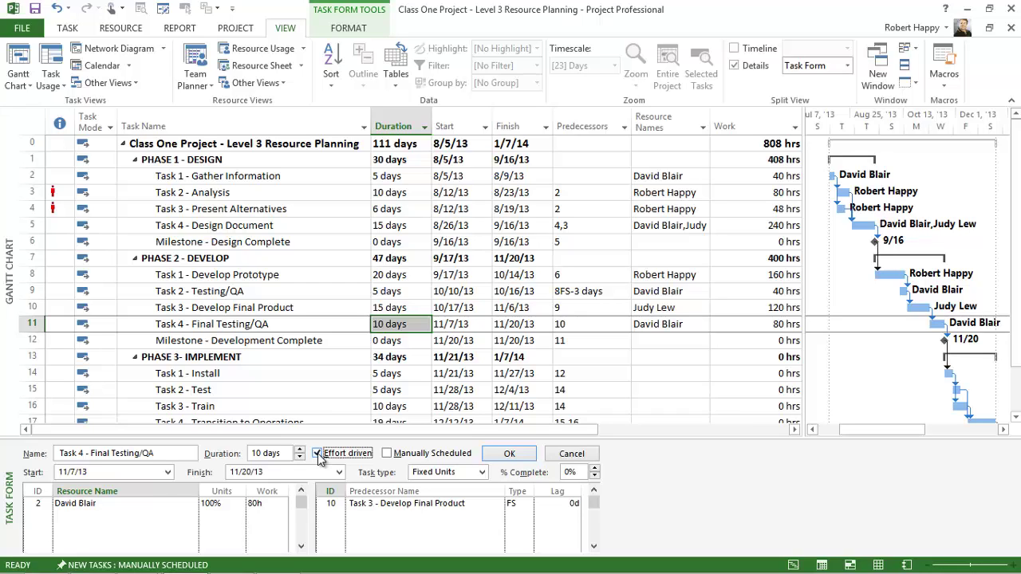
left_click(160, 516)
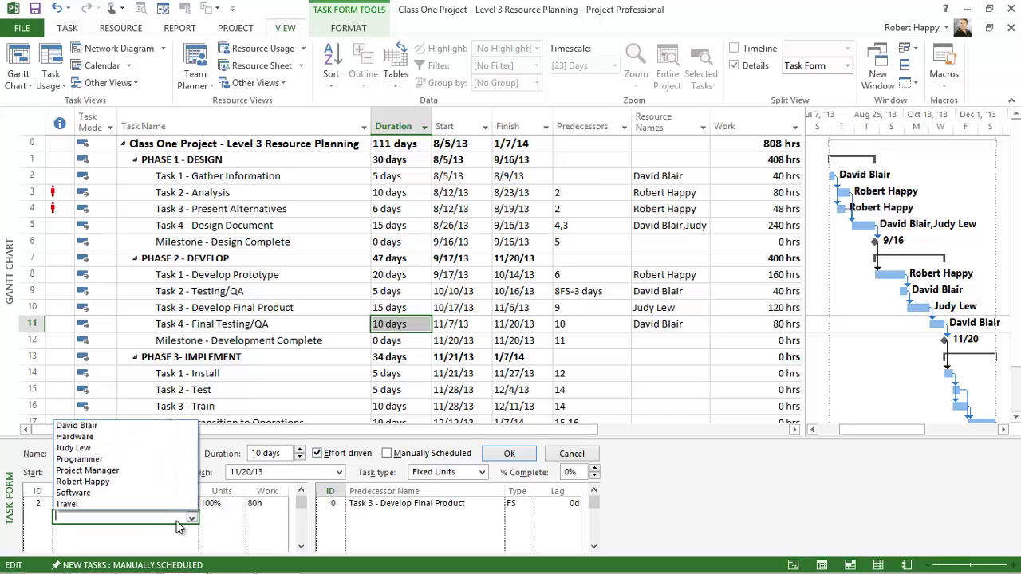
left_click(191, 517)
left_click(127, 447)
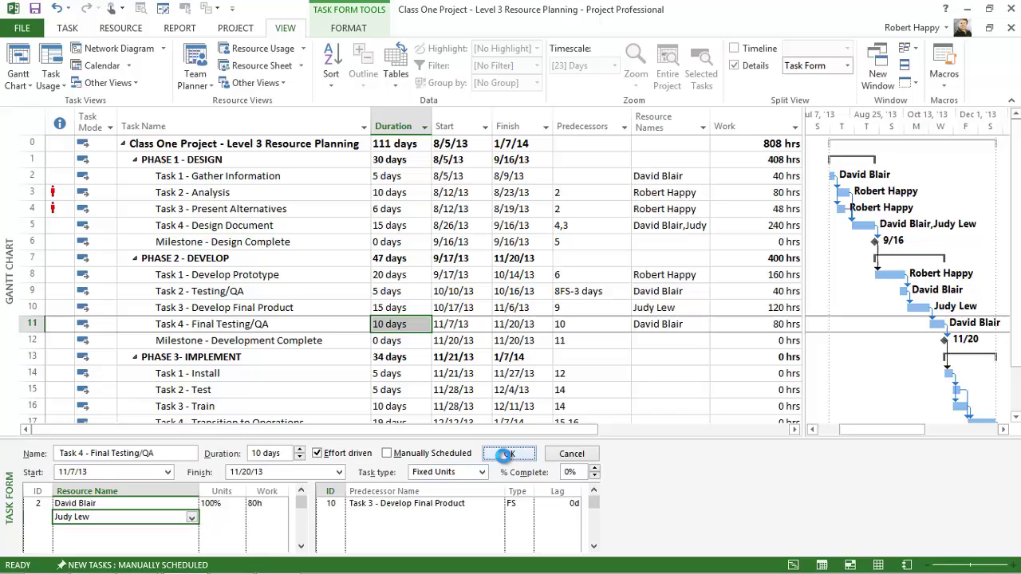
left_click(509, 453)
left_click(416, 326)
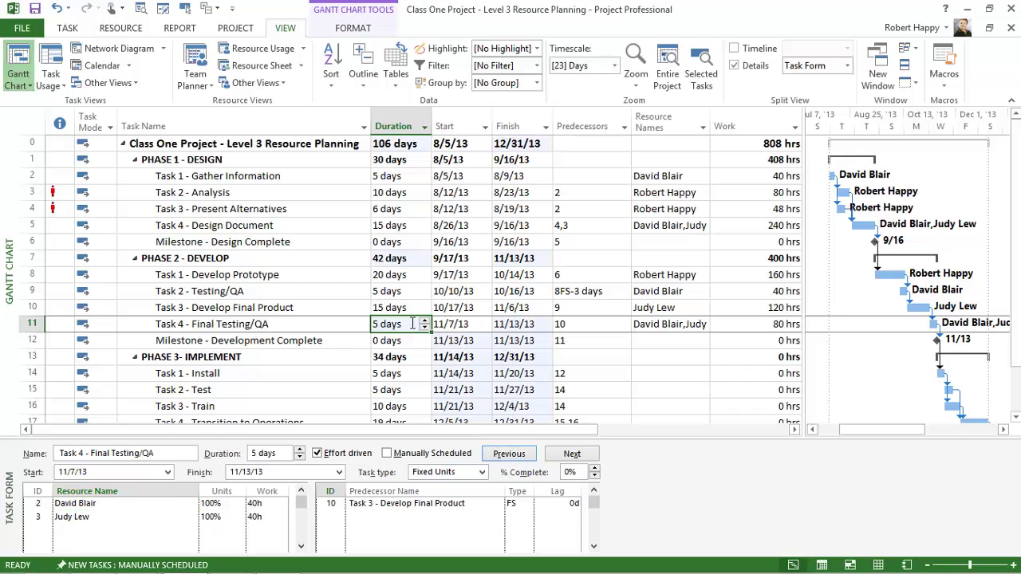
left_click(768, 325)
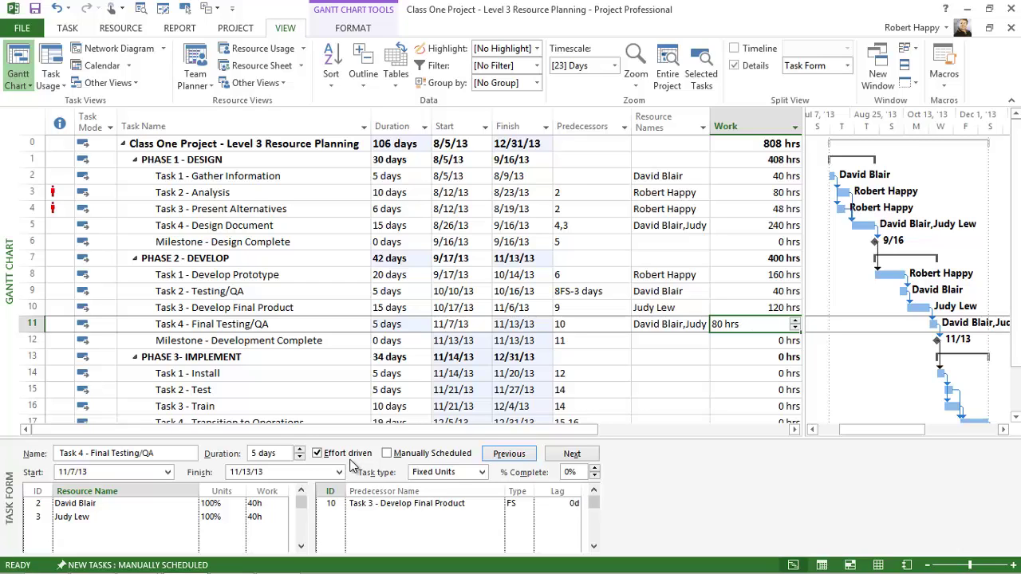
Switch the task type of Task 4 - Final Testing/QA back to Fixed Work
left_click(482, 472)
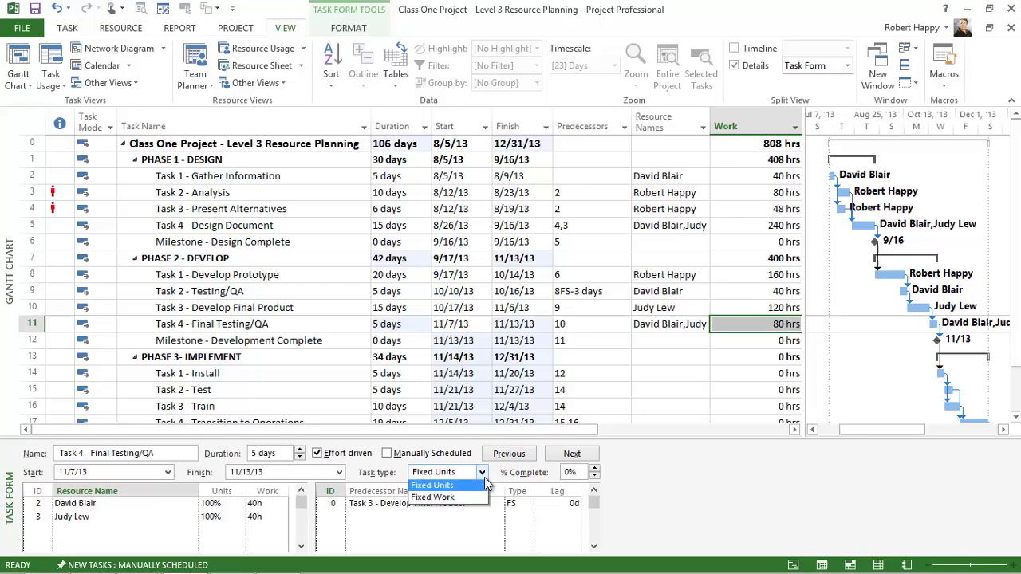
left_click(443, 511)
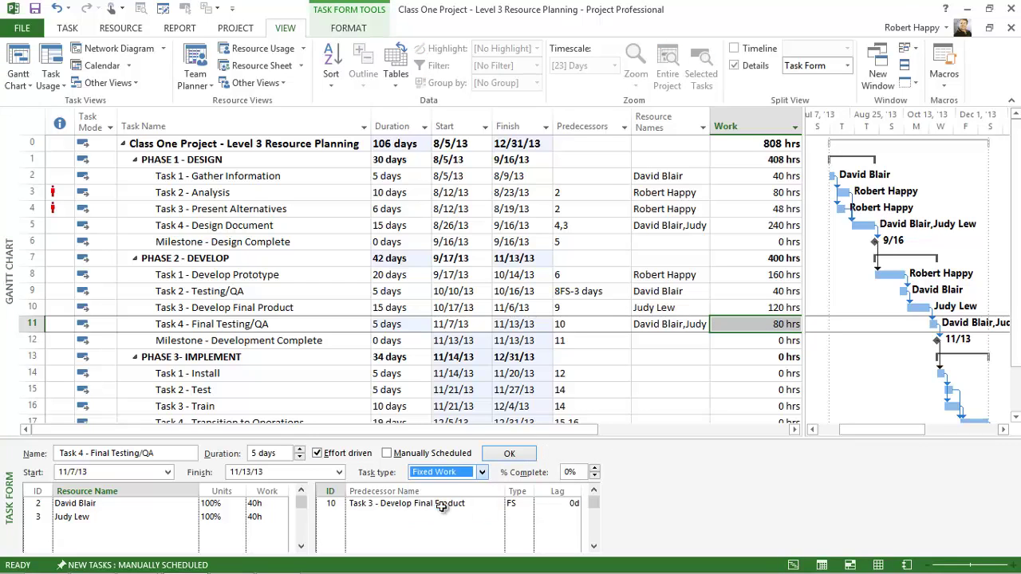
left_click(510, 454)
left_click(342, 331)
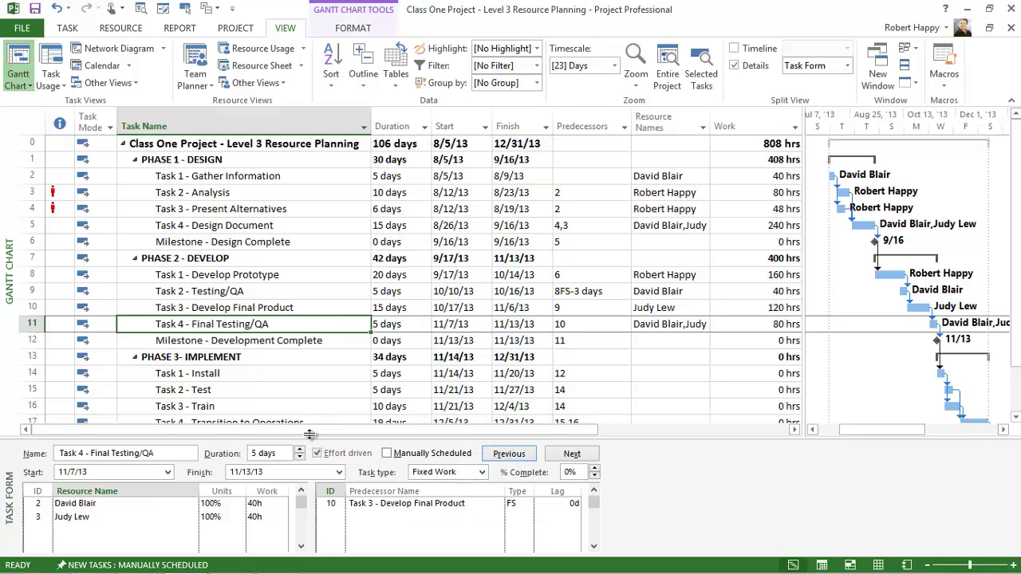